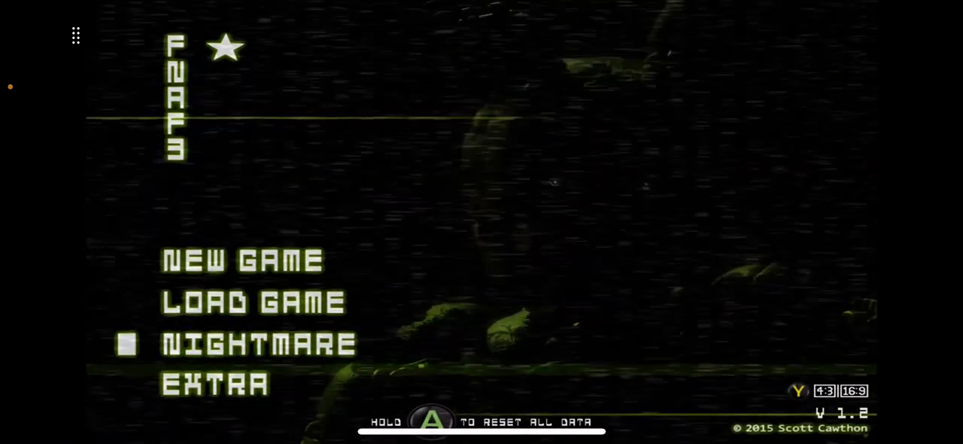
Step: Start the Night 6 Nightmare run and flip between CAM 09 and CAM 10
key(Return)
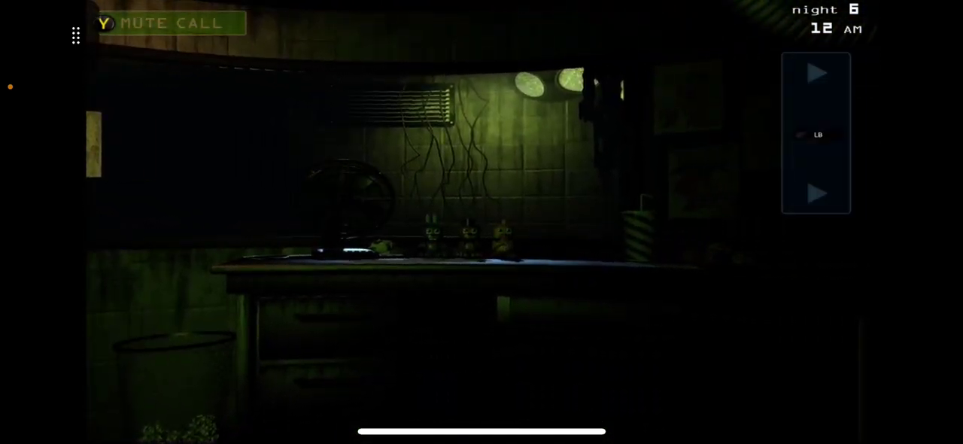
click(816, 134)
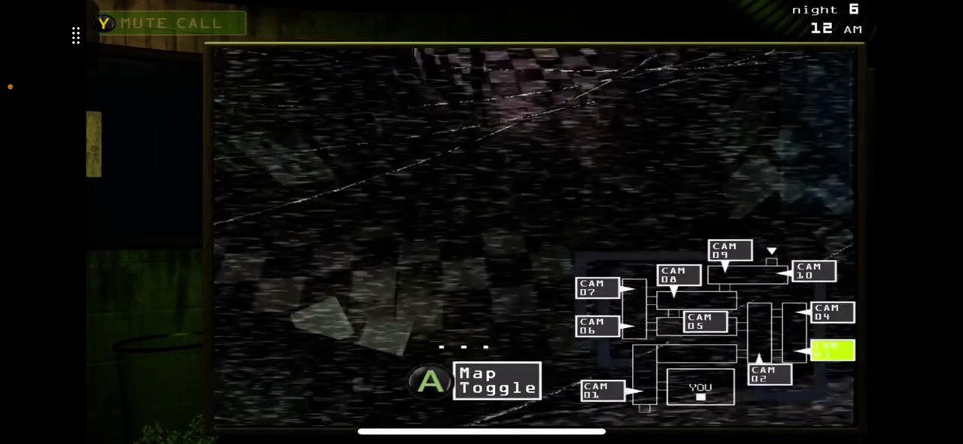
click(813, 271)
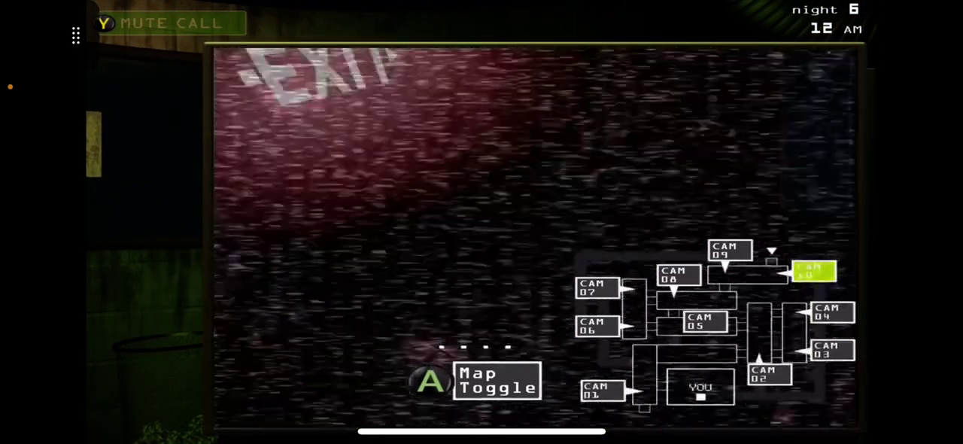
click(730, 250)
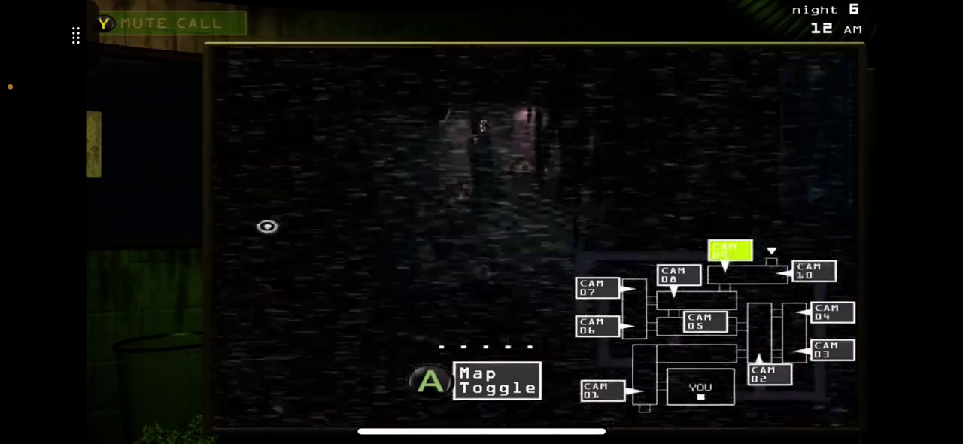
click(814, 270)
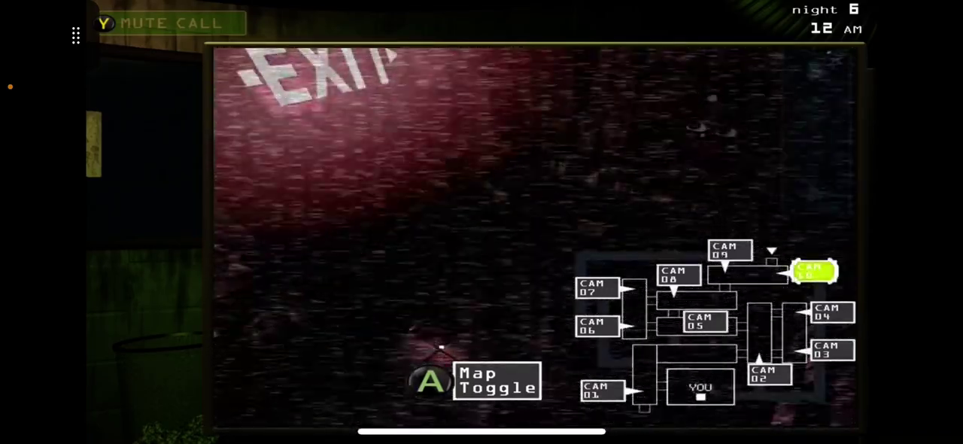
click(730, 250)
click(813, 271)
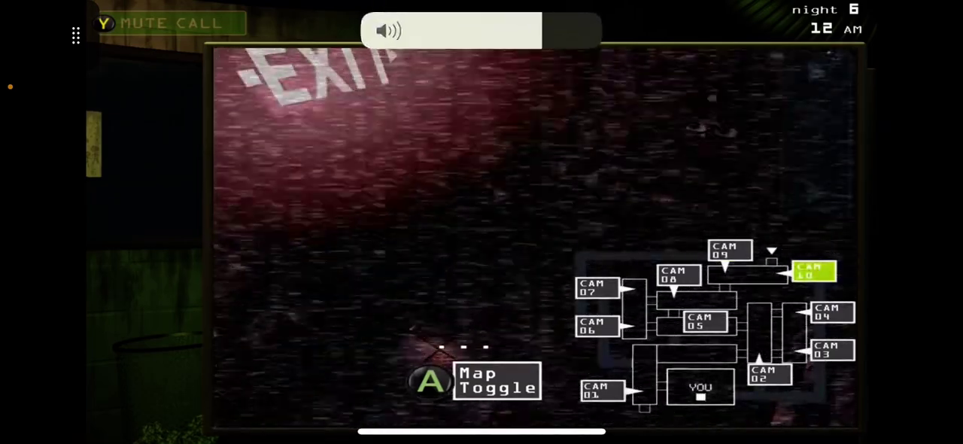
click(474, 381)
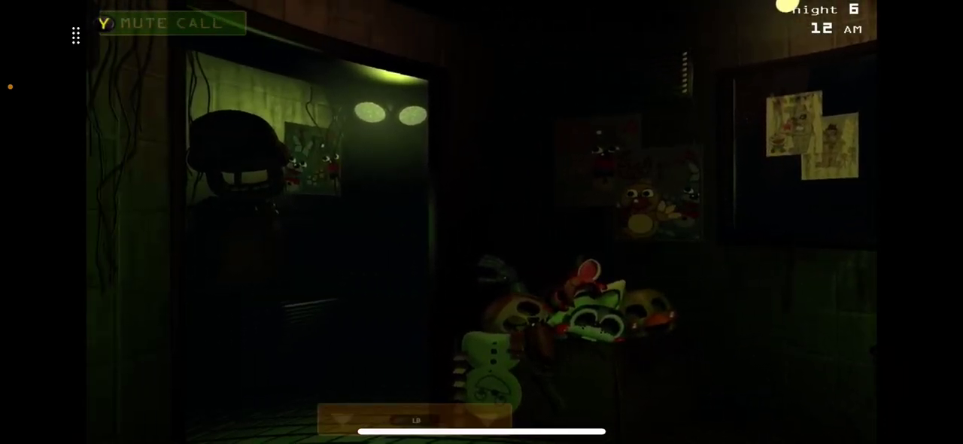
Step: Glance at the restart menu, then seal the CAM 14 vent from the vent map
click(388, 410)
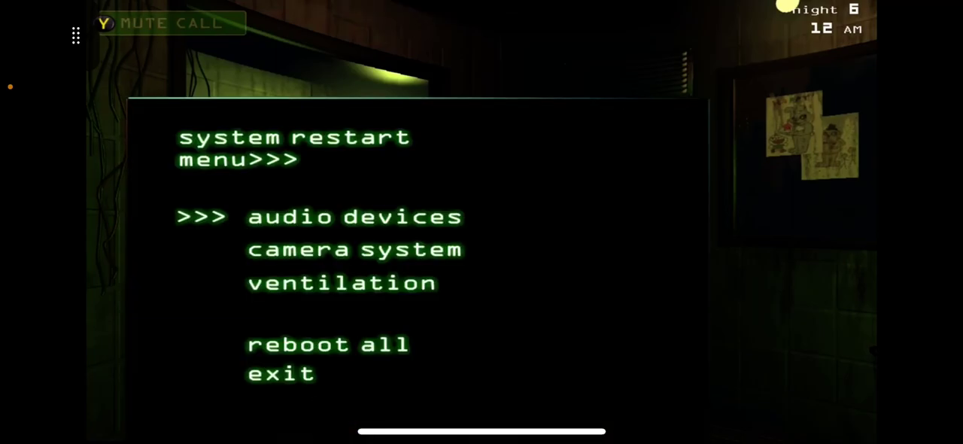
click(280, 373)
key(Up)
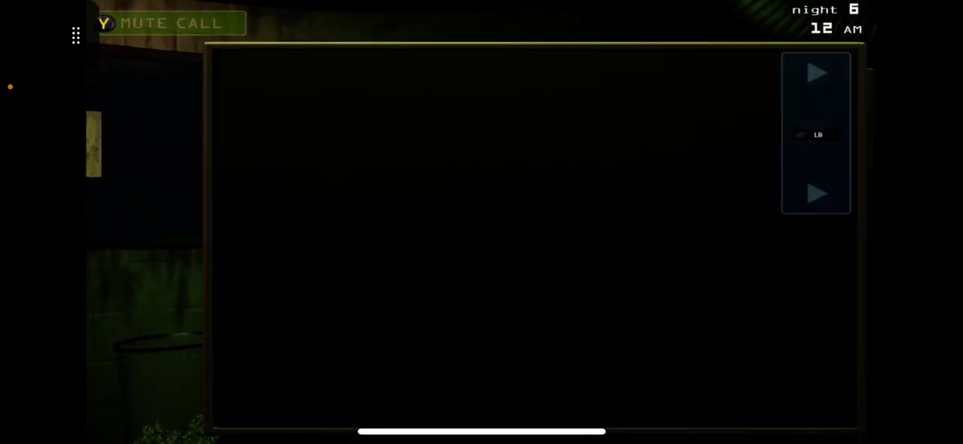
key(a)
key(Right)
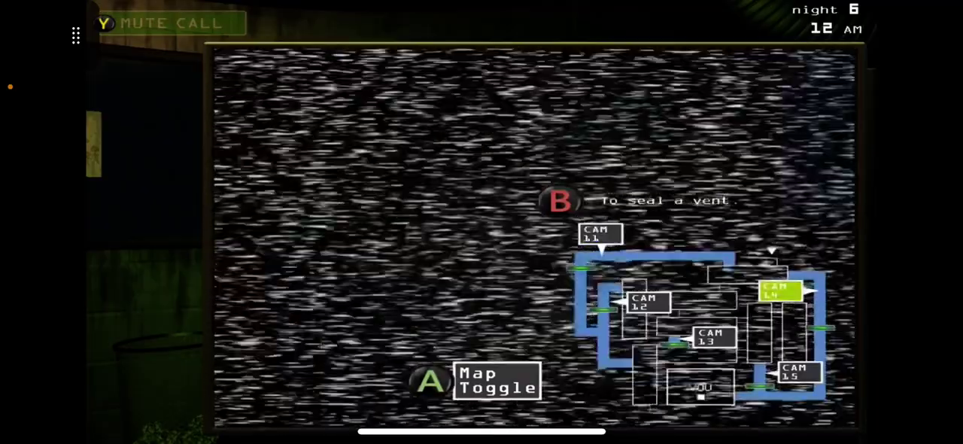
key(b)
key(a)
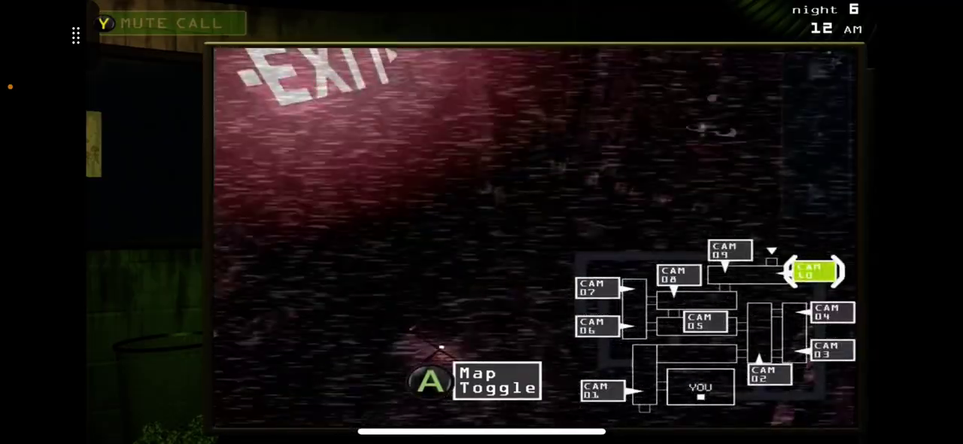
Step: Flip through a couple more camera feeds, then reopen the system restart menu
key(Left)
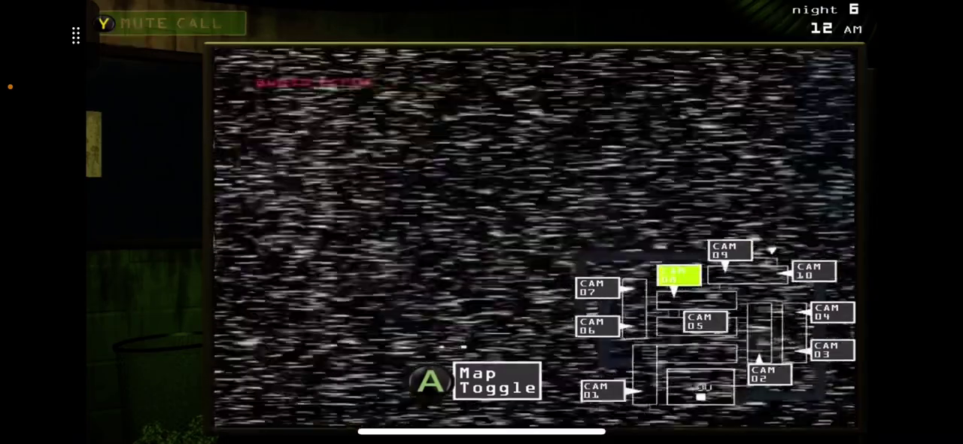
key(Down)
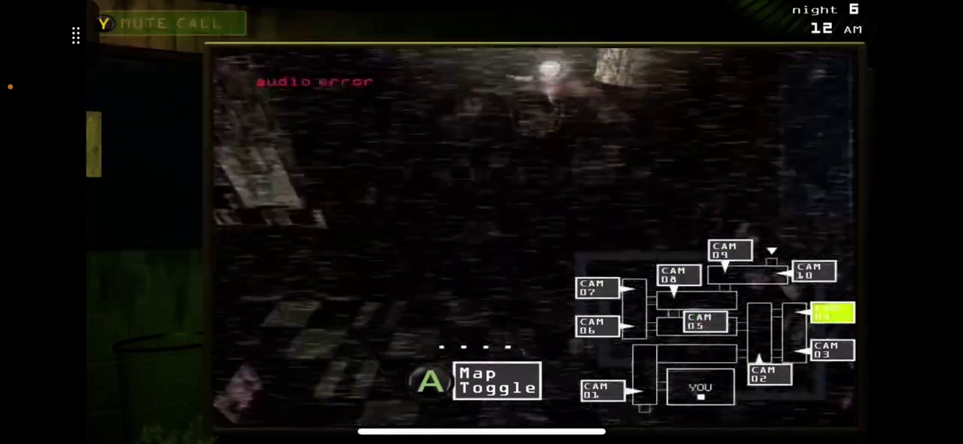
key(Right)
key(s)
key(a)
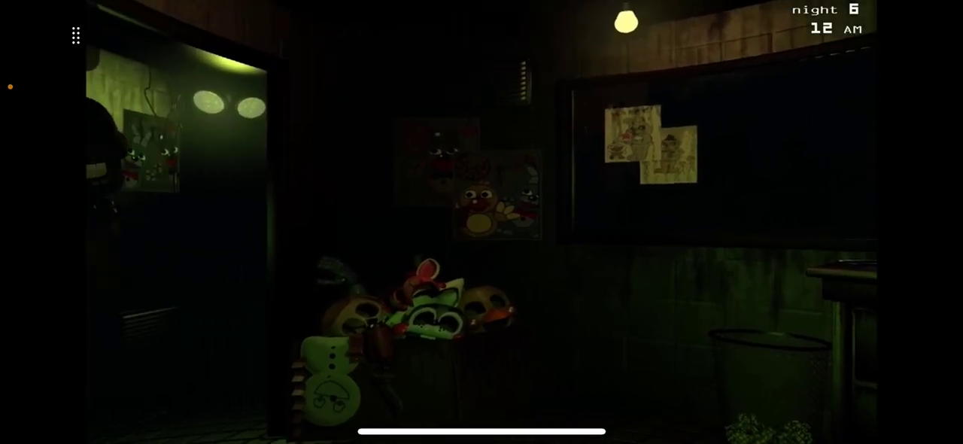
key(w)
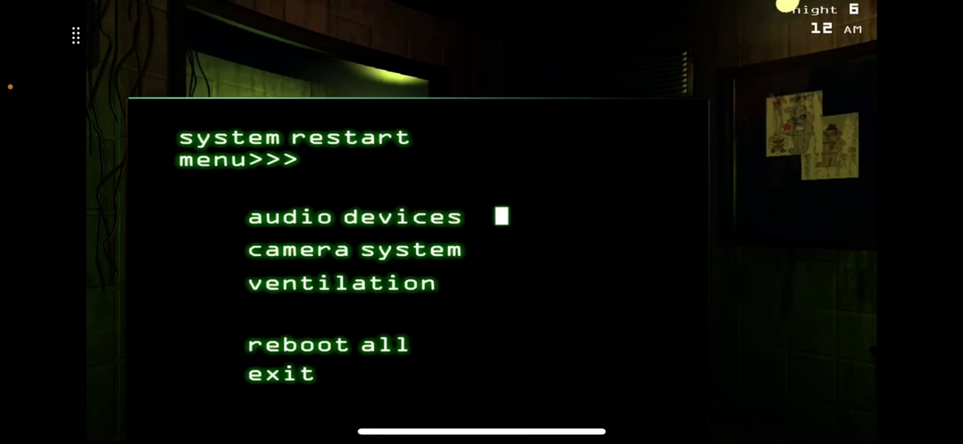
Step: Close the restart menu and raise the monitor to check cameras
key(s)
key(d)
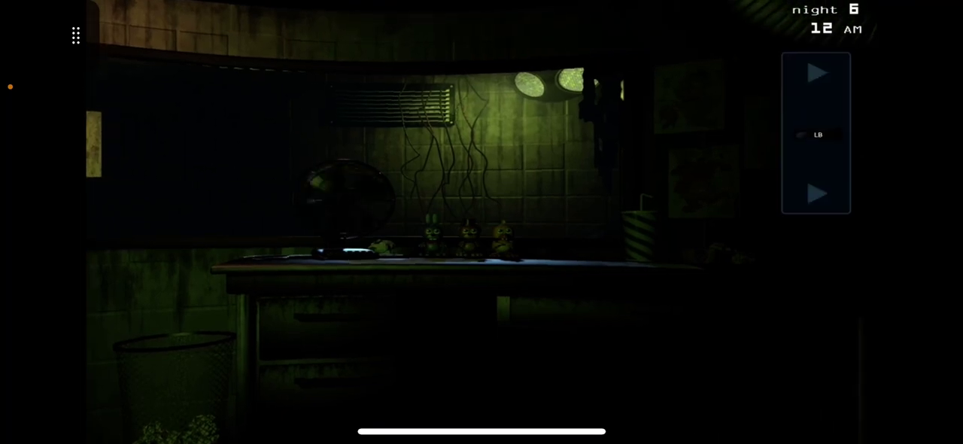
key(s)
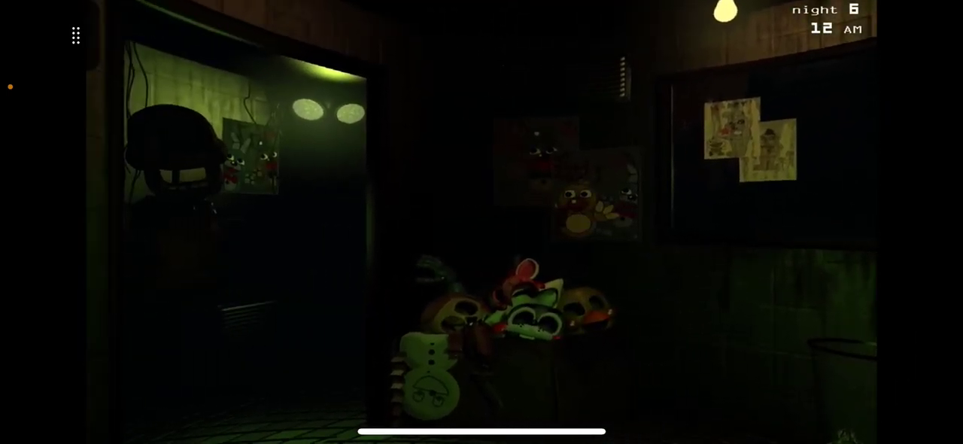
Step: Reboot all systems, then watch the CAM 09 feed
key(w)
key(Down)
key(Down)
key(Down)
key(Return)
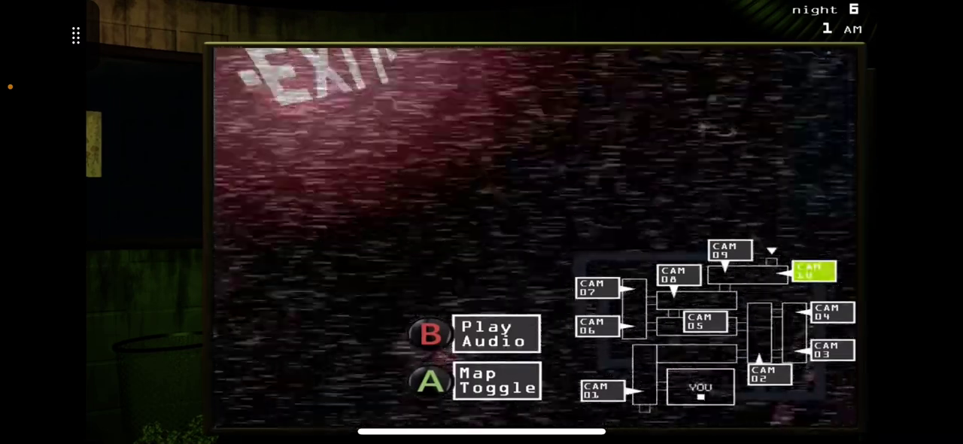
click(730, 249)
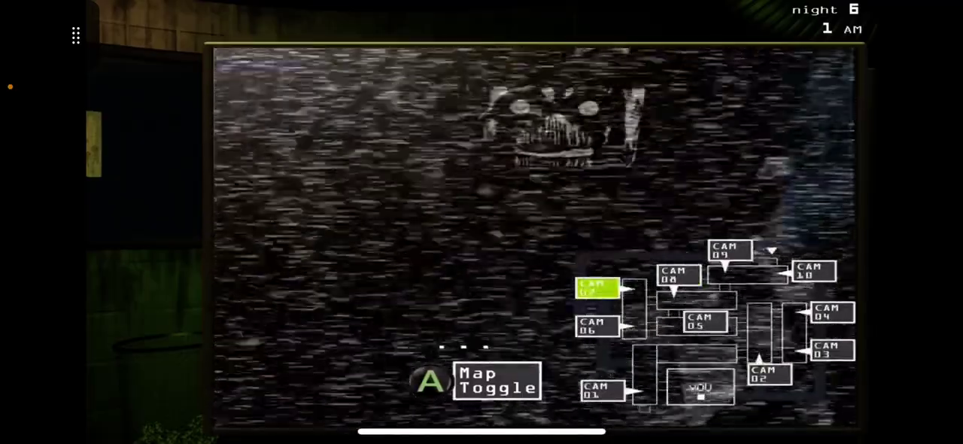
Step: Switch the camera feed to CAM 08
click(678, 274)
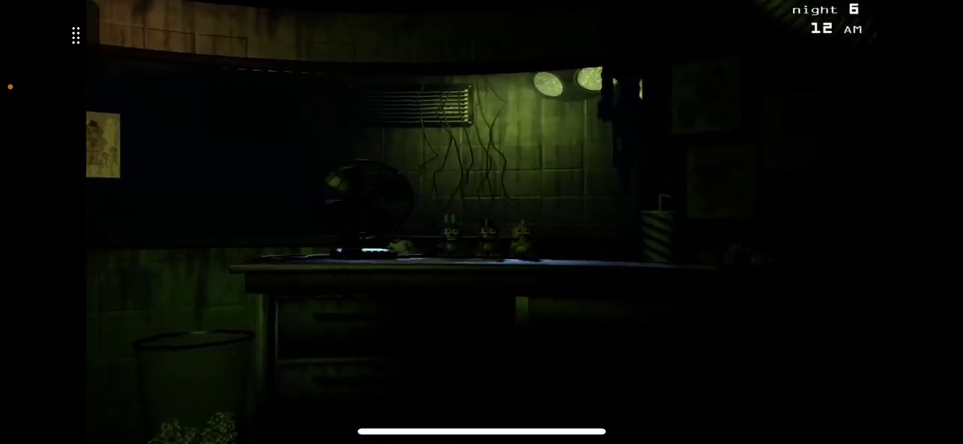
Step: Check CAM 09 and the vent map, glance at the restart menu, and play an audio lure
click(827, 376)
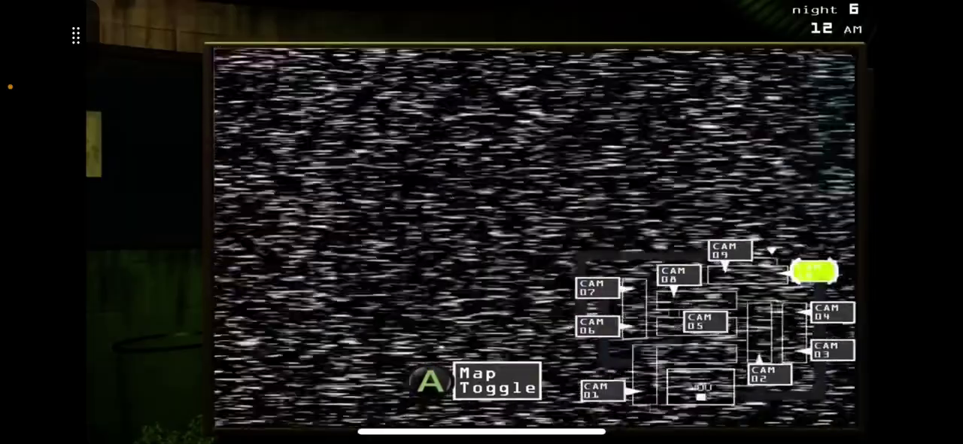
key(Left)
key(a)
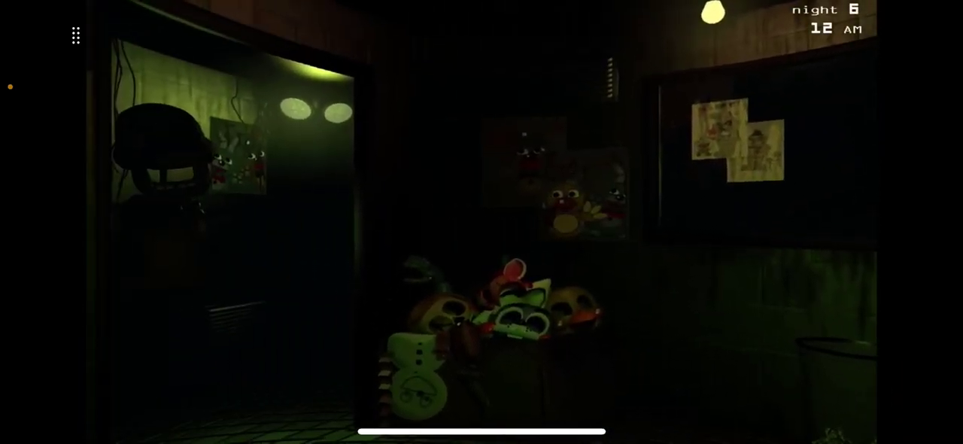
key(x)
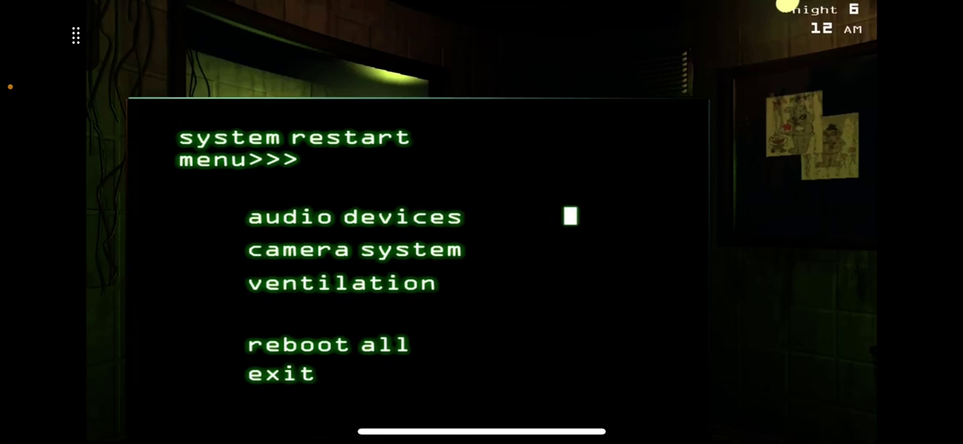
key(x)
key(d)
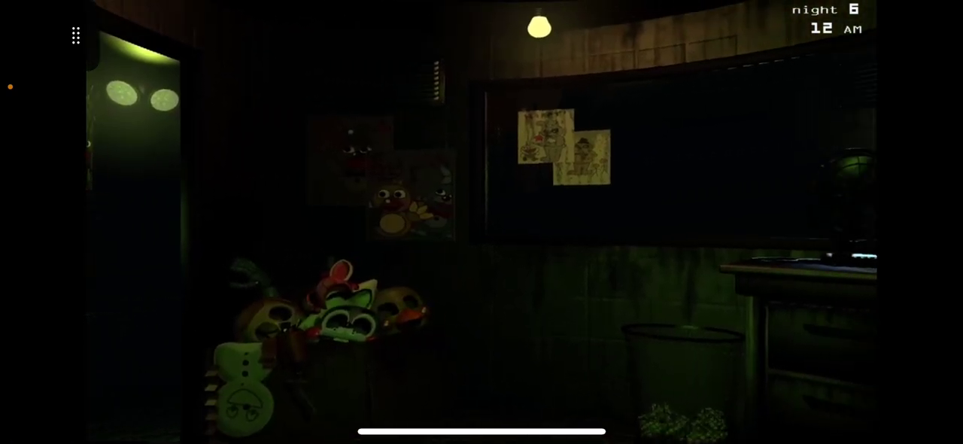
key(s)
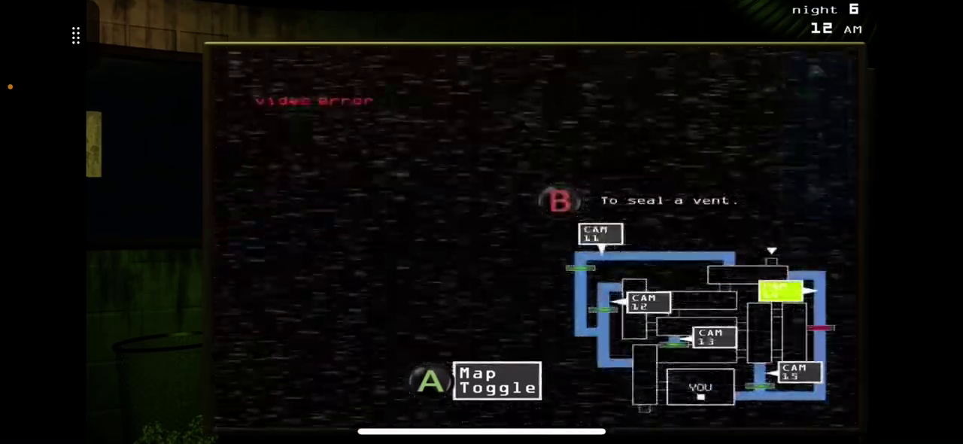
key(a)
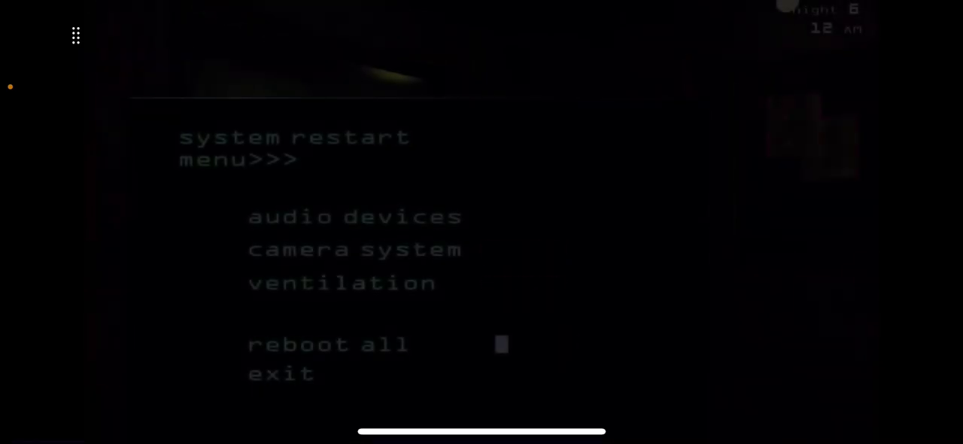
click(282, 374)
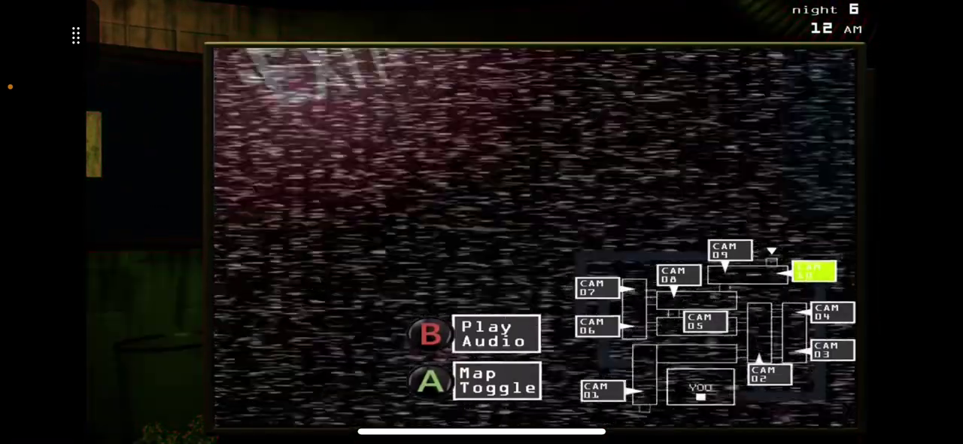
click(462, 327)
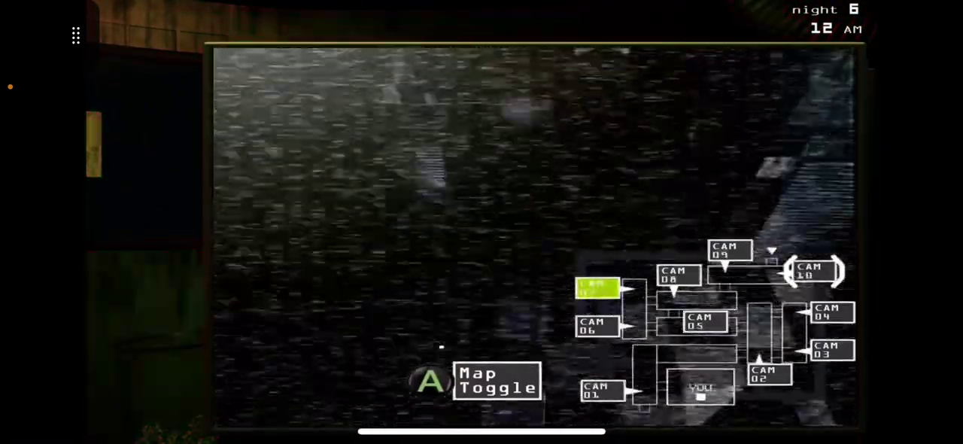
Step: Check CAM 07, 06 and 01, then reboot the audio devices and all systems
click(597, 287)
click(596, 325)
click(600, 389)
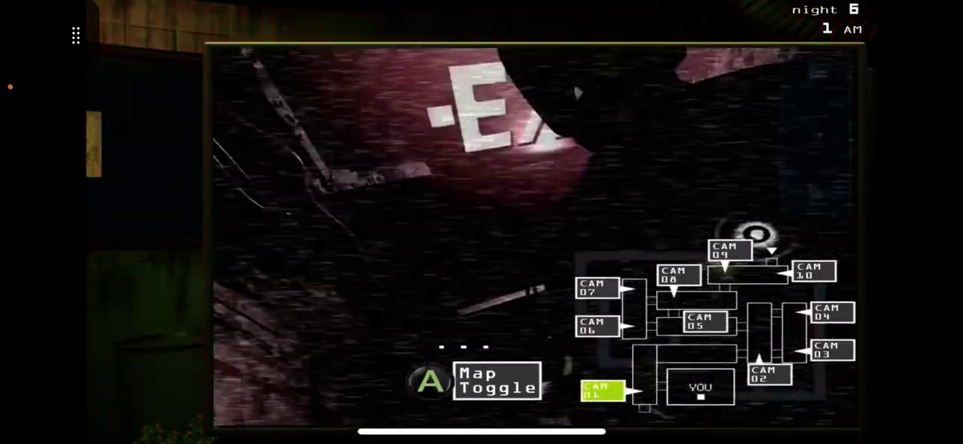
click(597, 325)
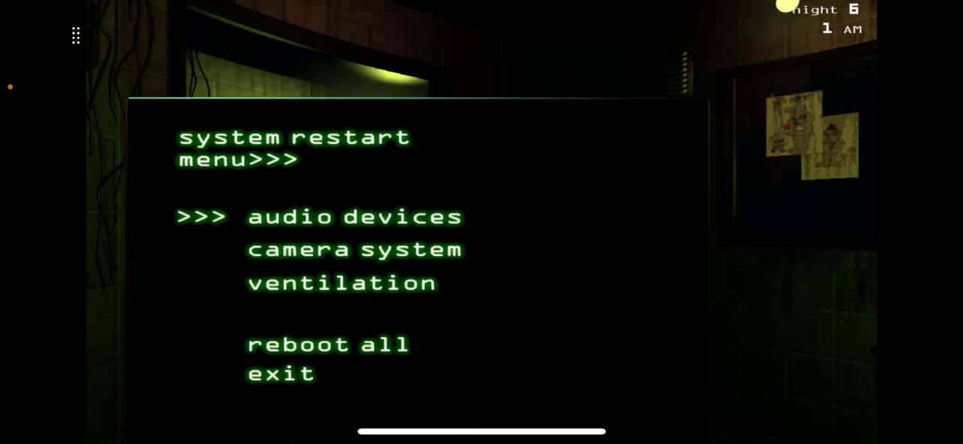
click(354, 217)
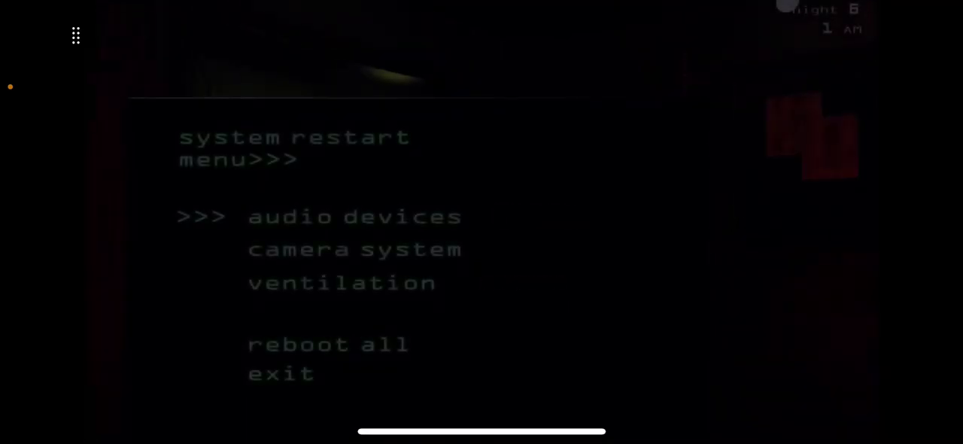
click(327, 345)
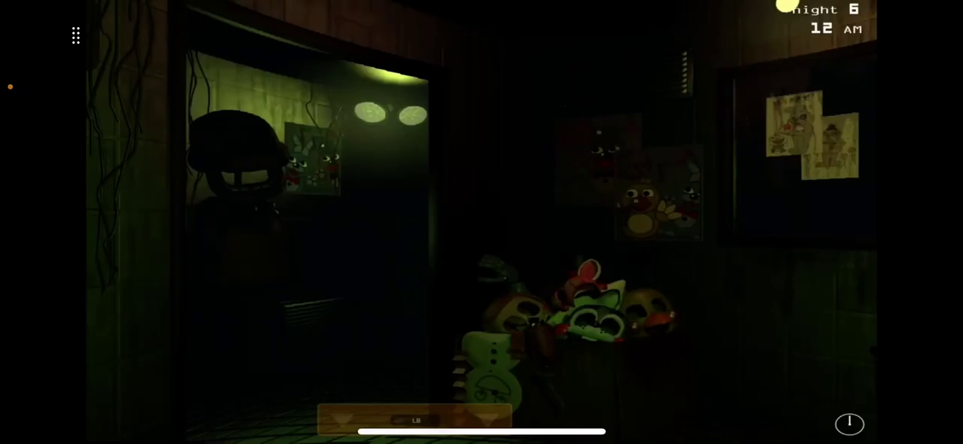
Step: Cycle through CAM 09, 08 and 03, then select reboot all in the restart menu
key(Right)
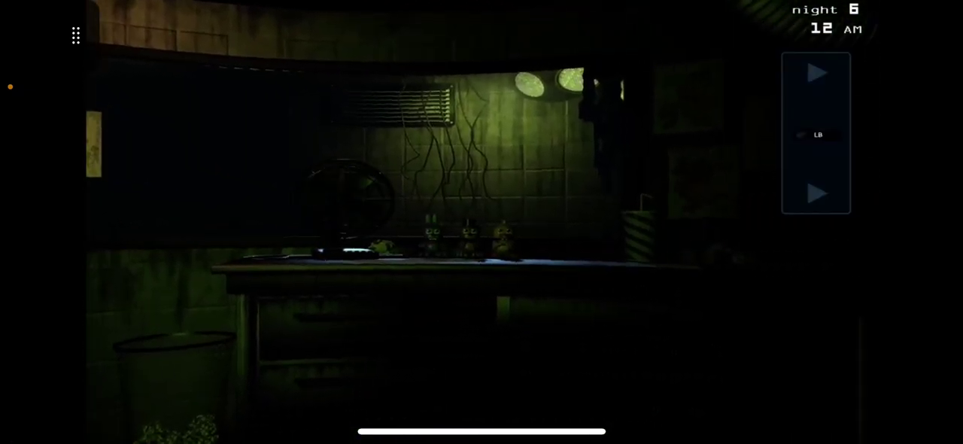
key(Up)
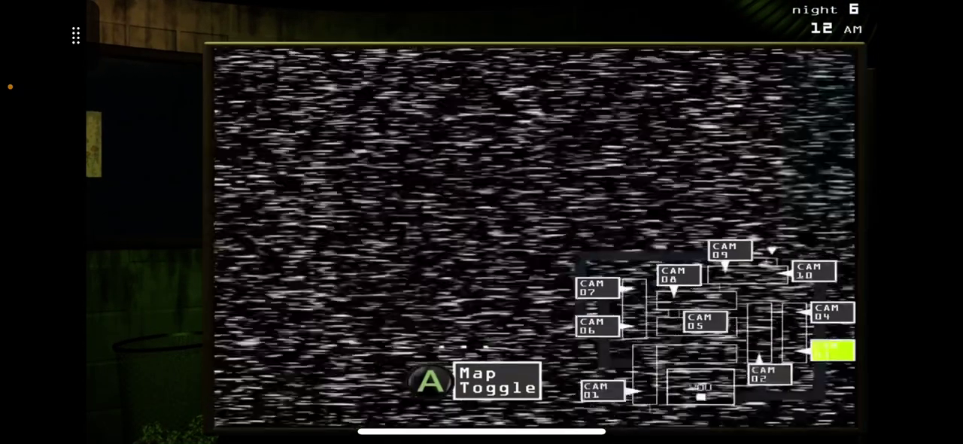
key(Left)
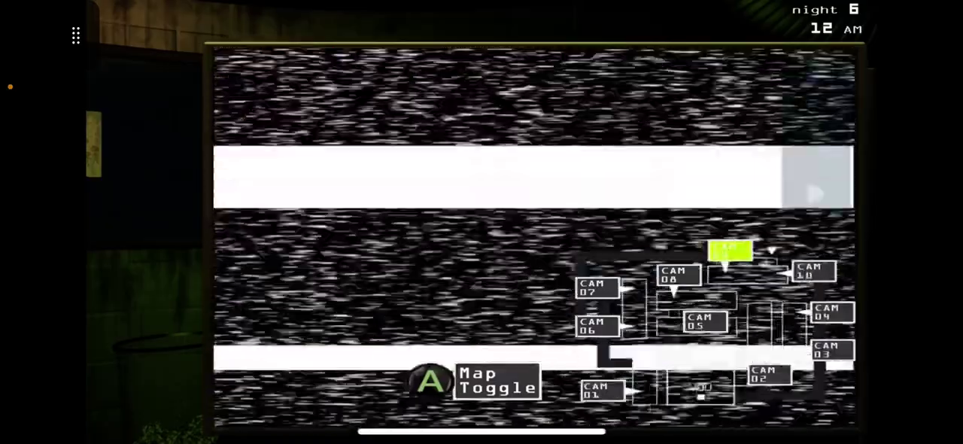
key(Down)
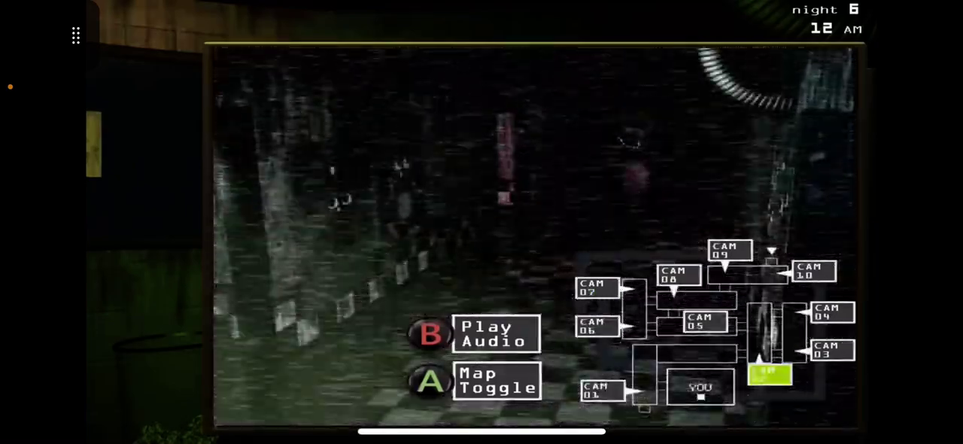
click(830, 349)
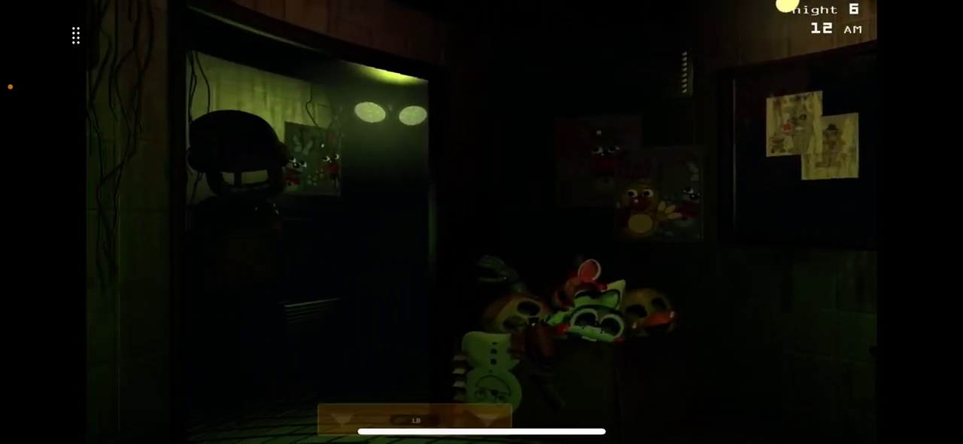
click(150, 226)
key(Down)
key(Down)
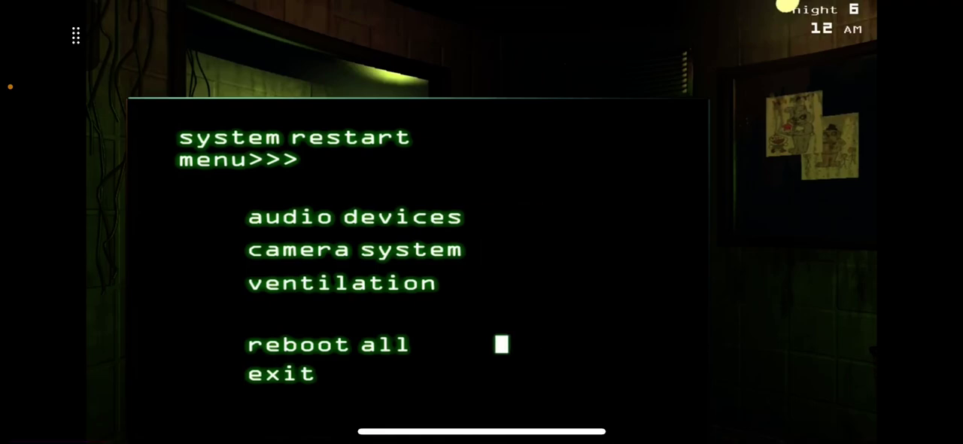
Step: Confirm rebooting all systems, check CAM 09 and 10, and toggle the vent map
click(329, 344)
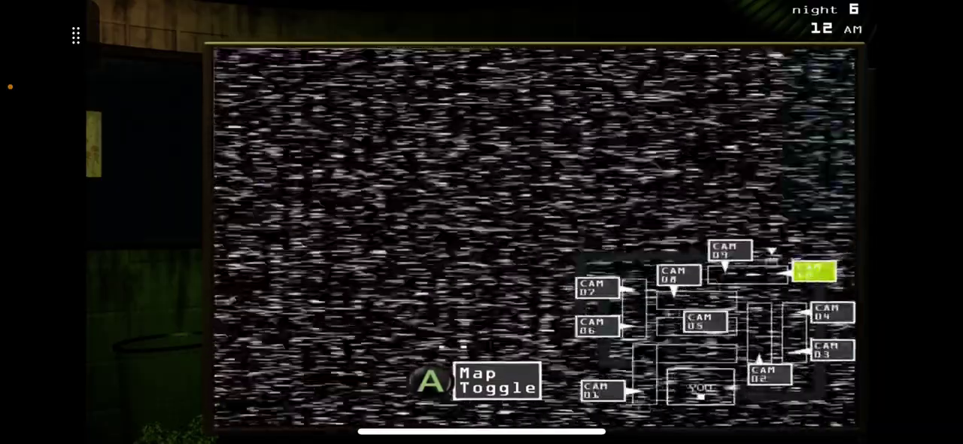
click(729, 251)
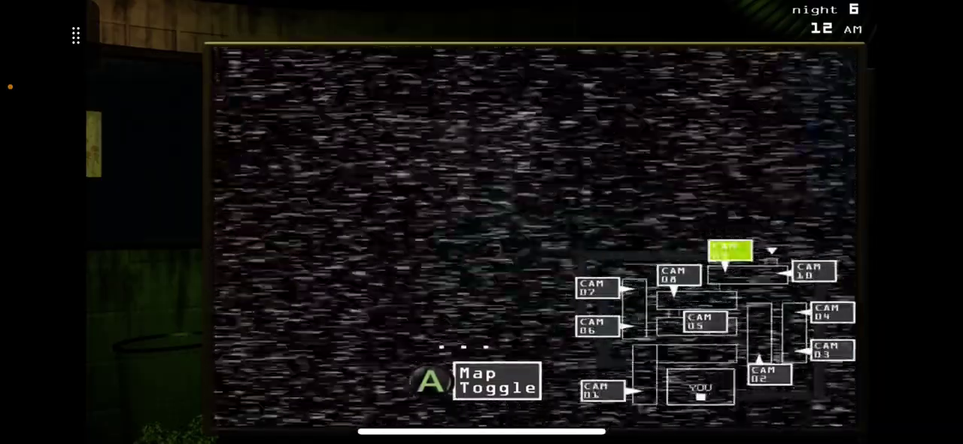
click(812, 270)
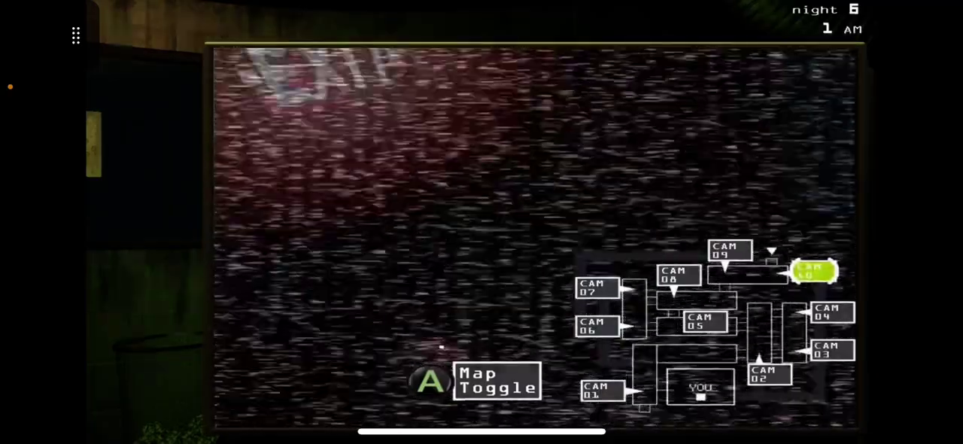
click(478, 379)
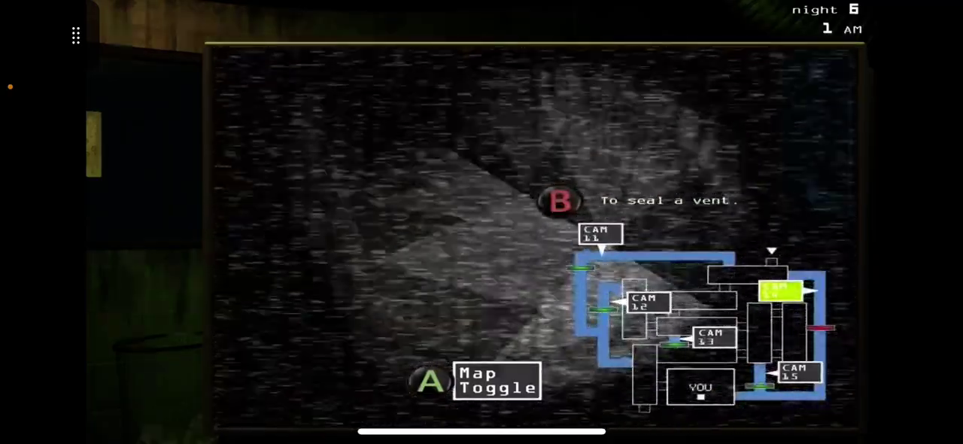
click(477, 380)
Step: Lower the monitor, turn toward the left doorway, and open the system restart menu
click(482, 418)
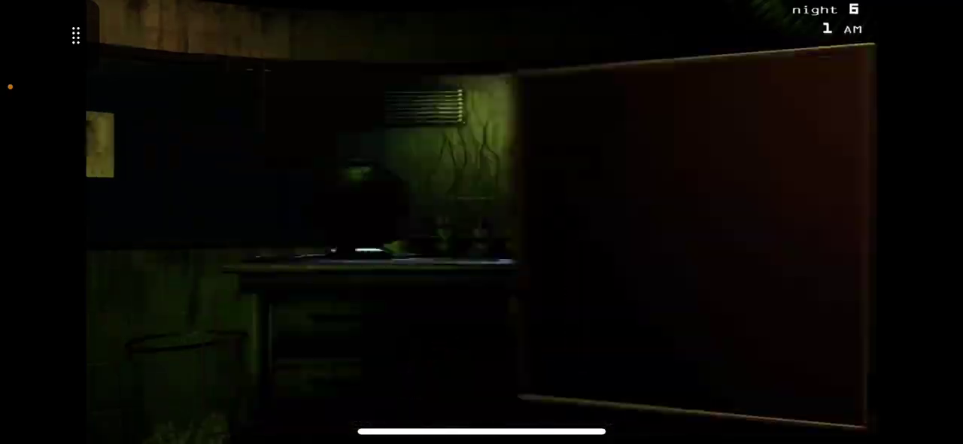
drag(301, 226, 677, 225)
click(403, 419)
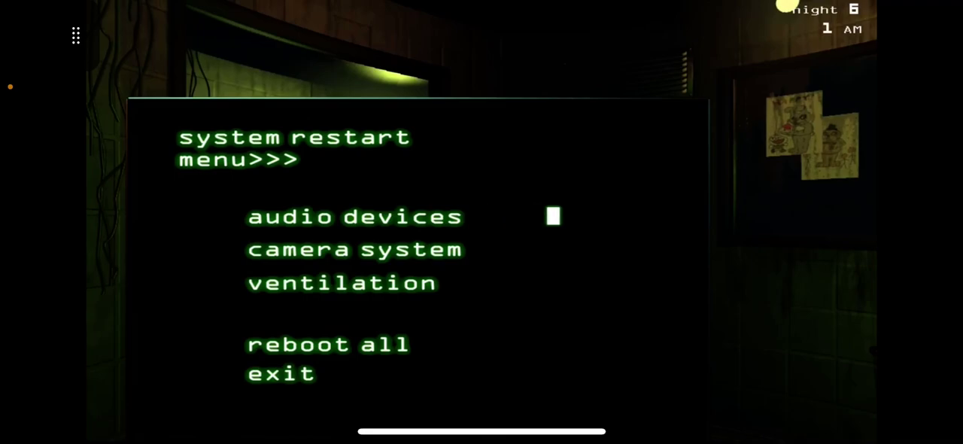
Step: Close the restart menu, raise the monitor, and check CAM 09 and CAM 10
click(280, 374)
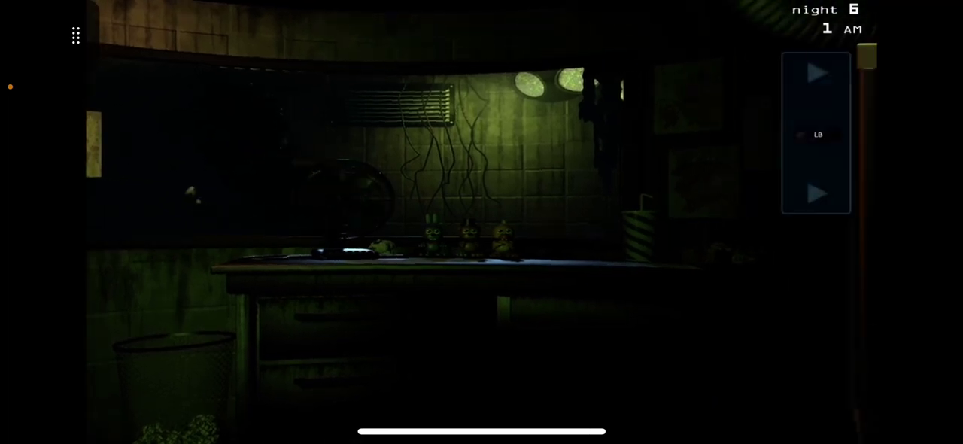
click(817, 71)
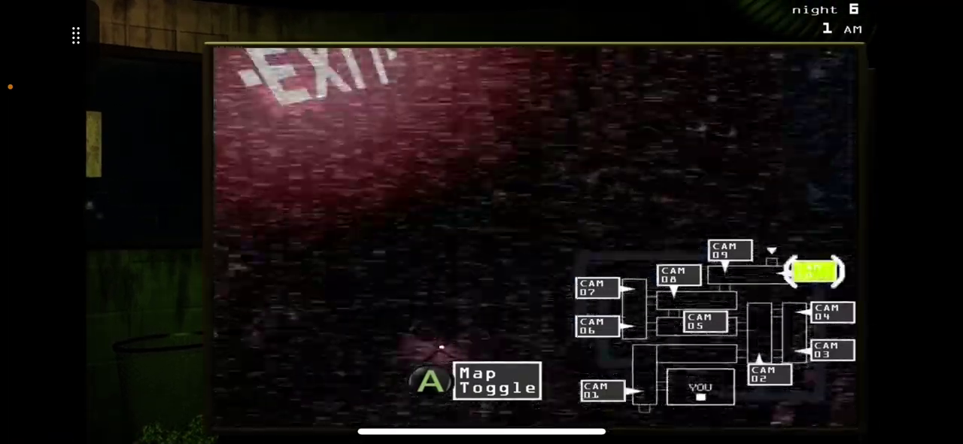
click(728, 251)
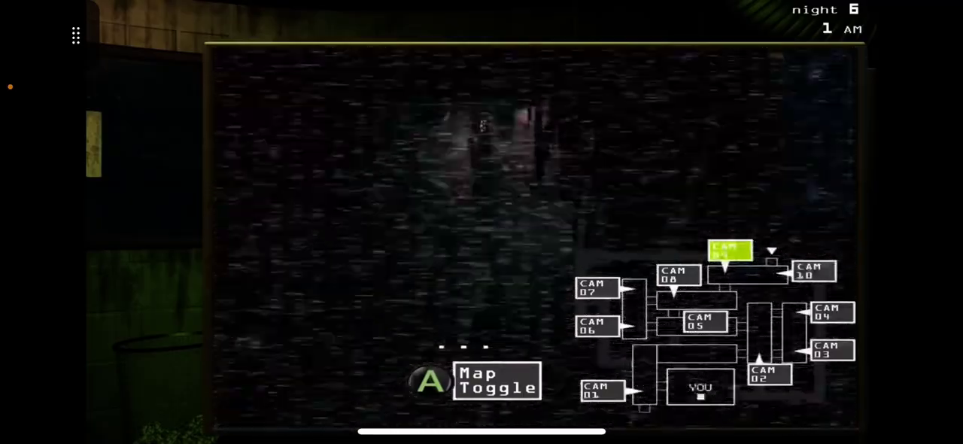
click(812, 270)
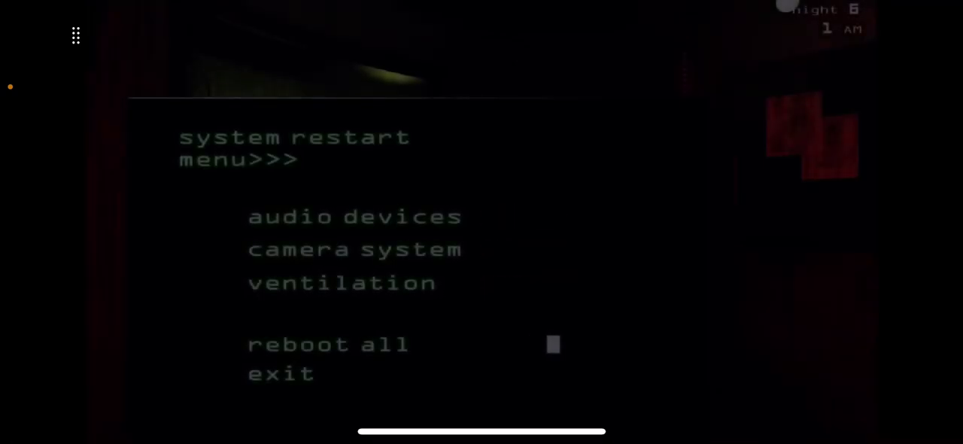
Step: Close the restart menu and bring the camera monitor back up
click(281, 374)
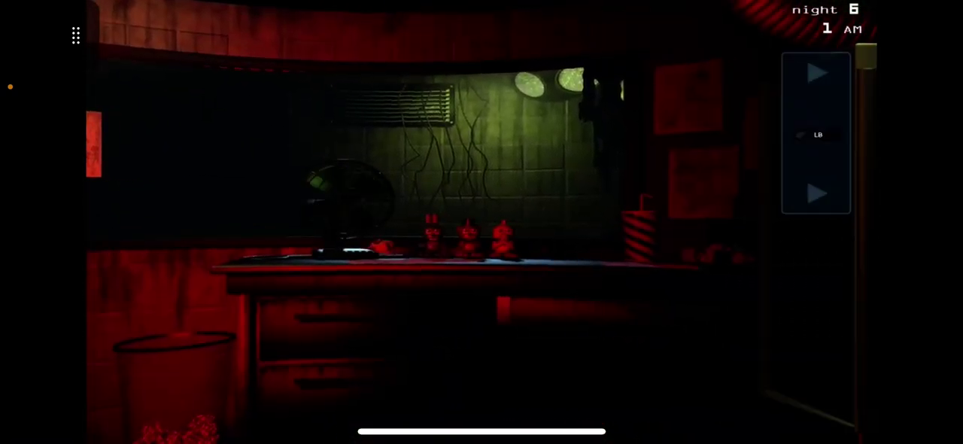
click(816, 73)
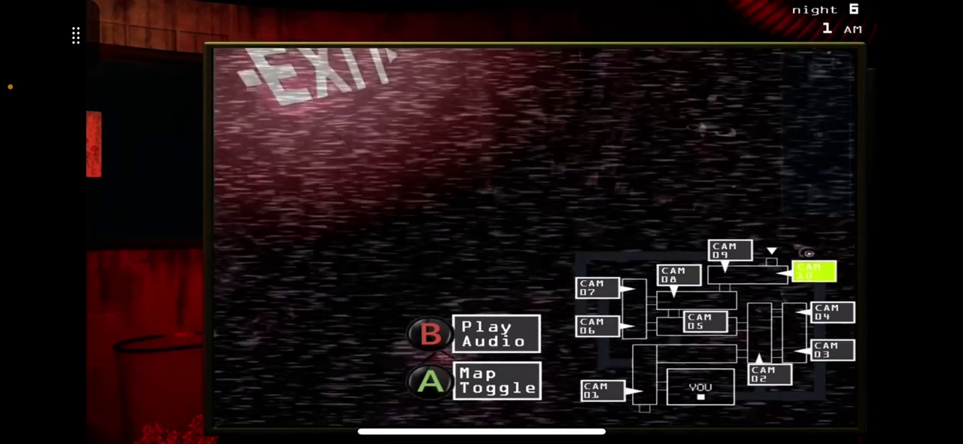